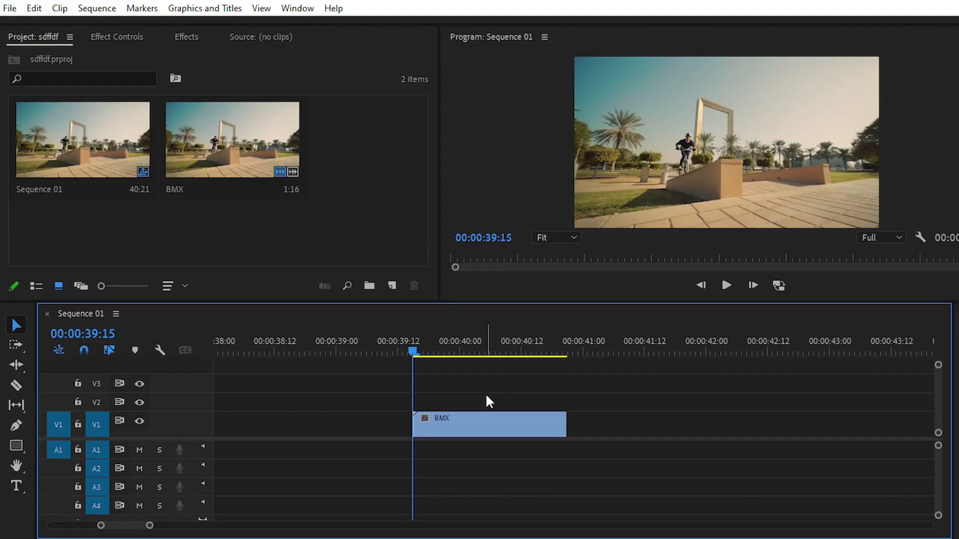
- Play back the BMX clip in the timeline from its start to review the jump
click(467, 426)
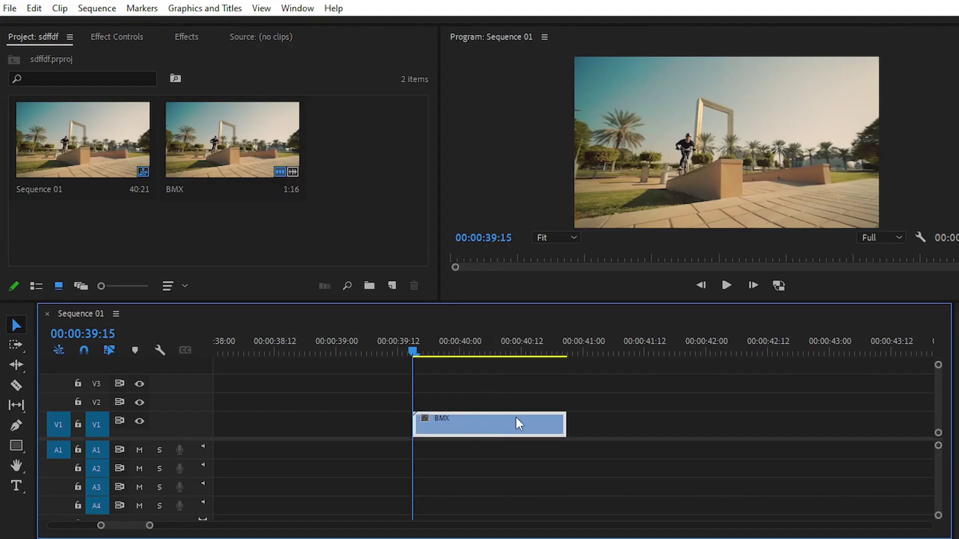
key(space)
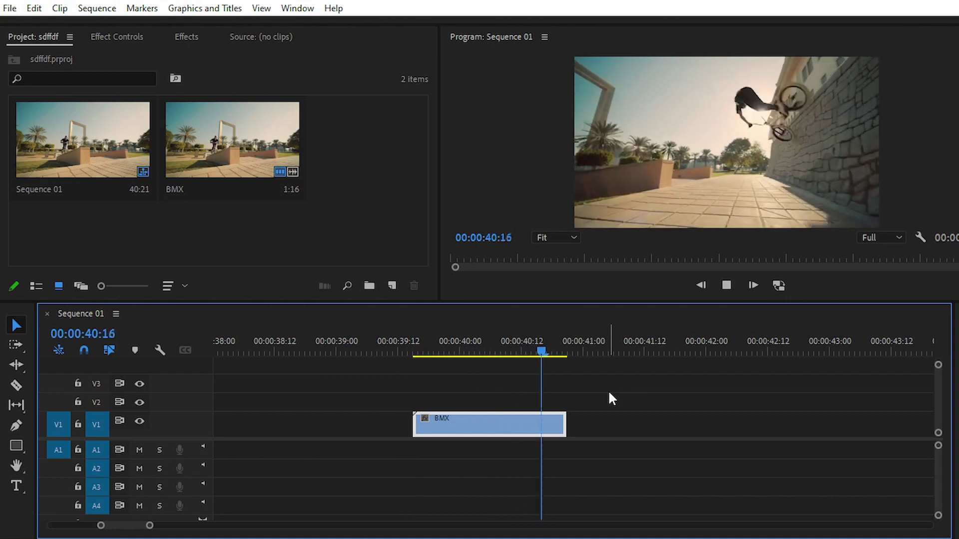
click(423, 351)
key(space)
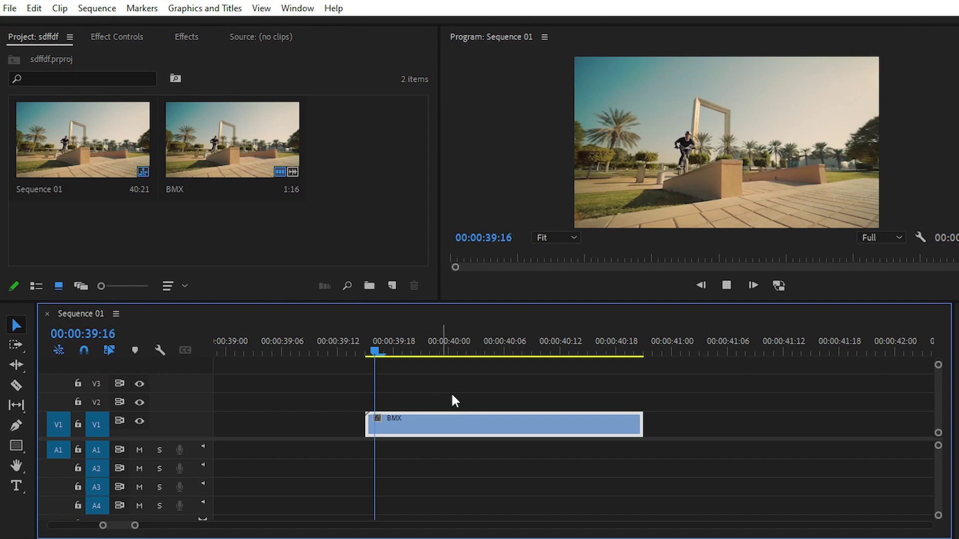
key(space)
- Place the playhead at 00:00:40:09, where the slow motion should begin, and enlarge the Video 1 track height
mouse_move(546, 350)
mouse_down()
mouse_move(478, 355)
mouse_move(595, 358)
mouse_move(532, 357)
mouse_up()
scroll(183, 425, up, 4)
scroll(184, 425, down, 5)
scroll(184, 425, up, 1)
scroll(184, 425, up, 1)
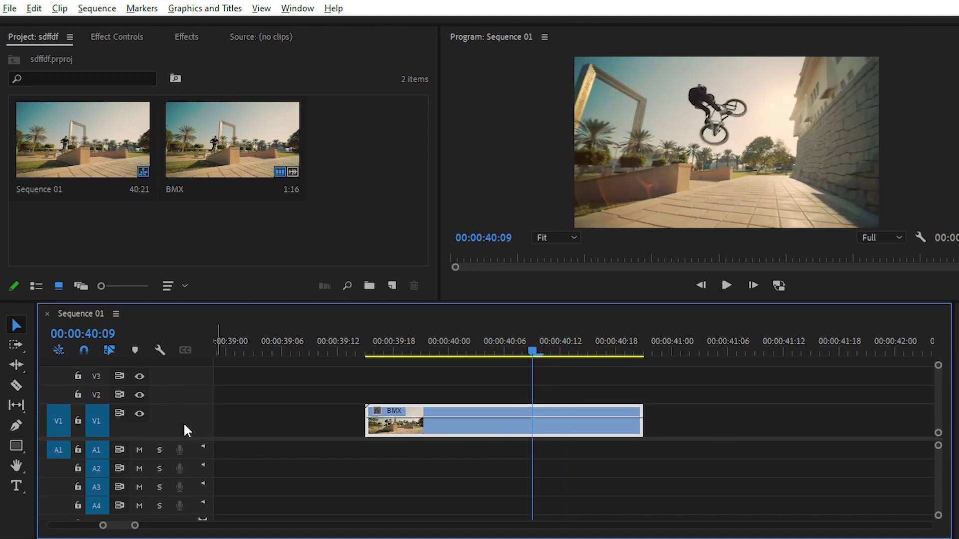
scroll(184, 424, up, 2)
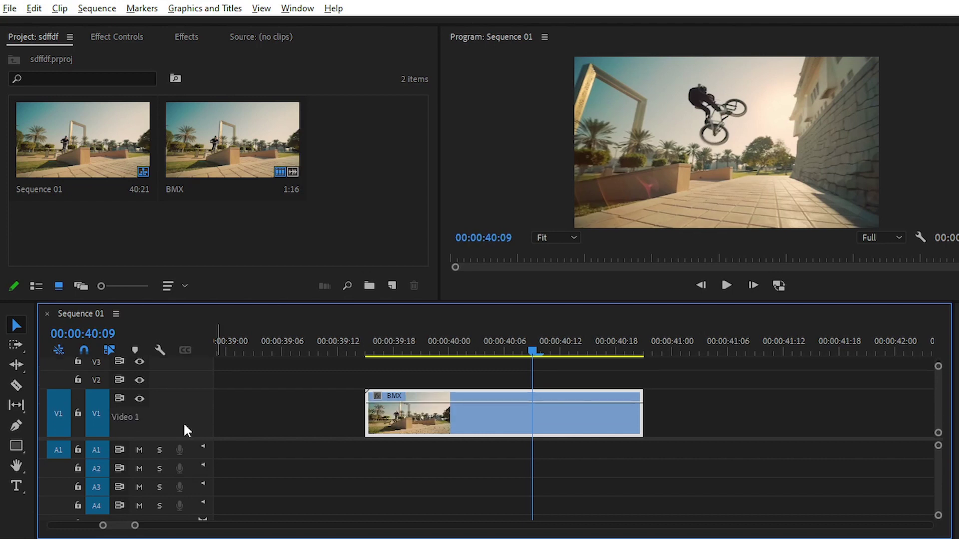
scroll(380, 414, up, 2)
scroll(424, 424, down, 2)
scroll(425, 424, up, 1)
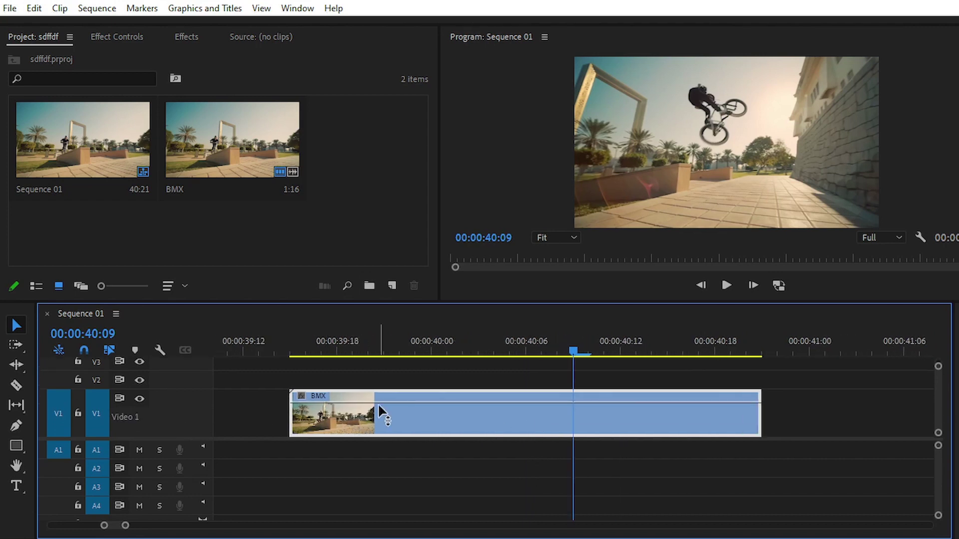
- Show the Time Remapping Speed line on the BMX clip in the timeline
click(301, 394)
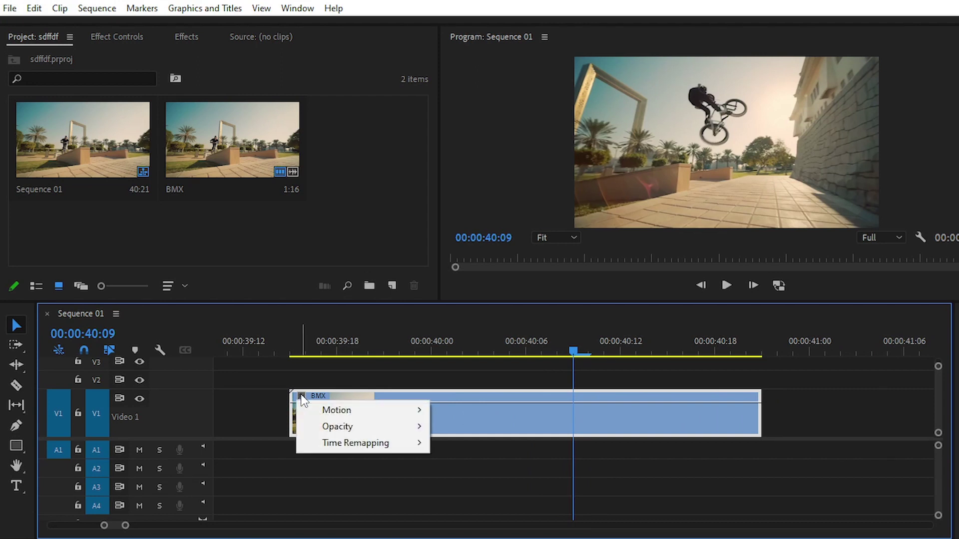
mouse_move(339, 442)
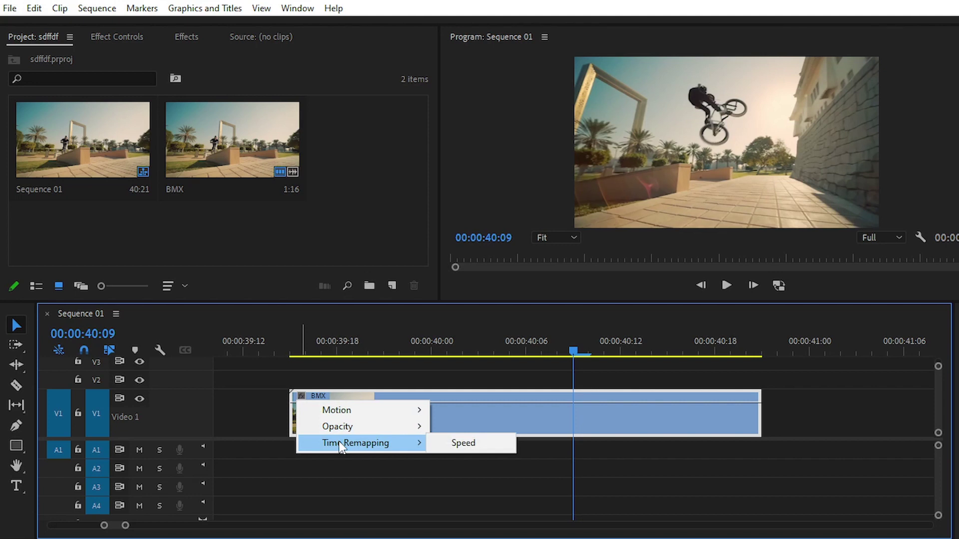
click(472, 444)
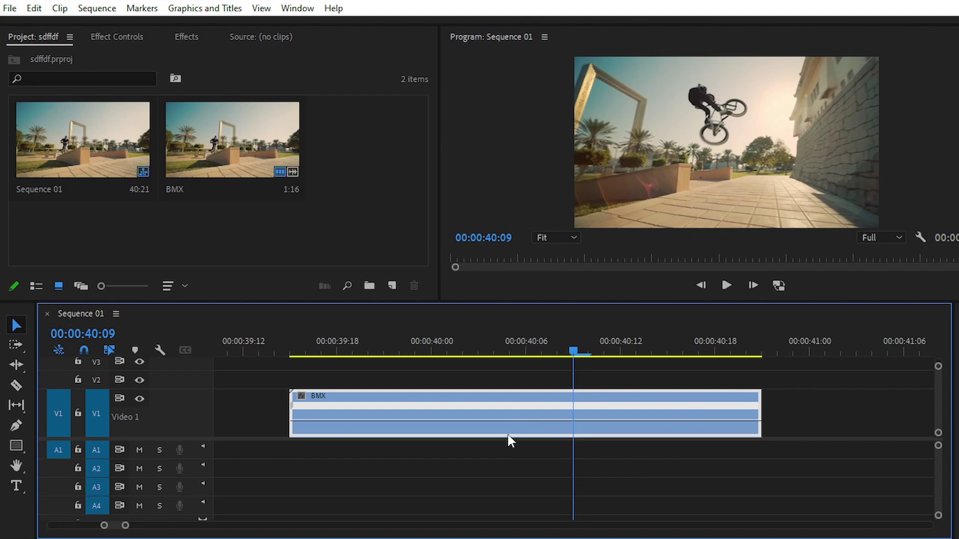
- Try raising and lowering the speed of the entire BMX clip with its speed line
drag(501, 419, 501, 251)
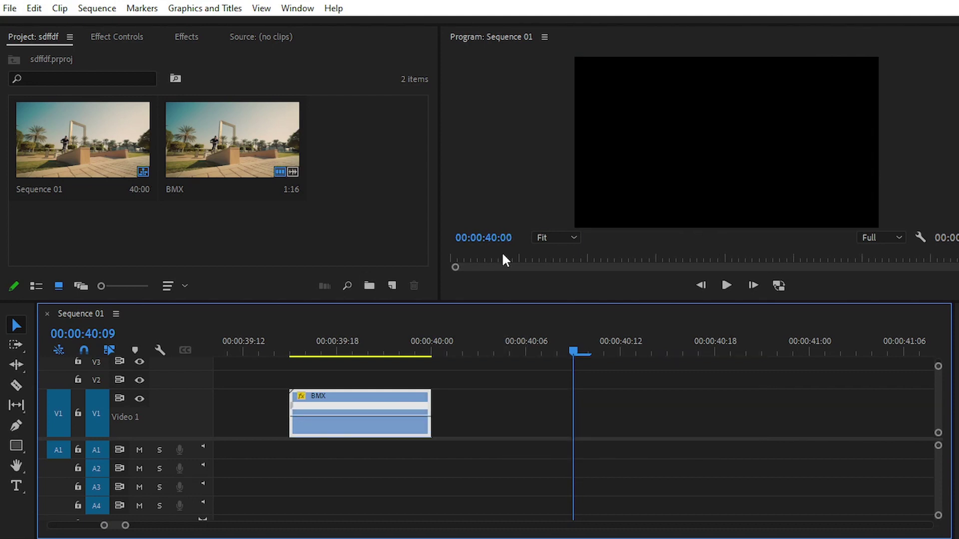
drag(368, 417, 378, 537)
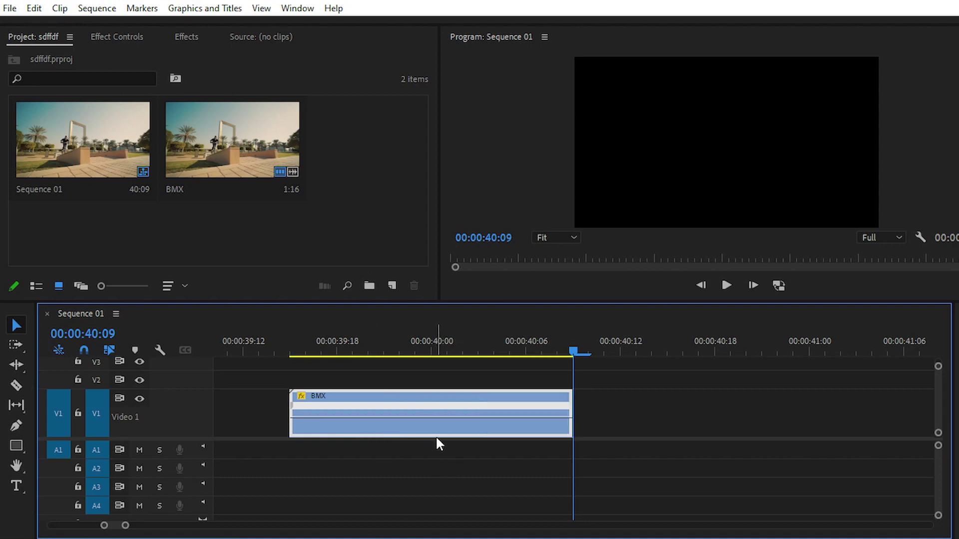
drag(433, 416, 570, 428)
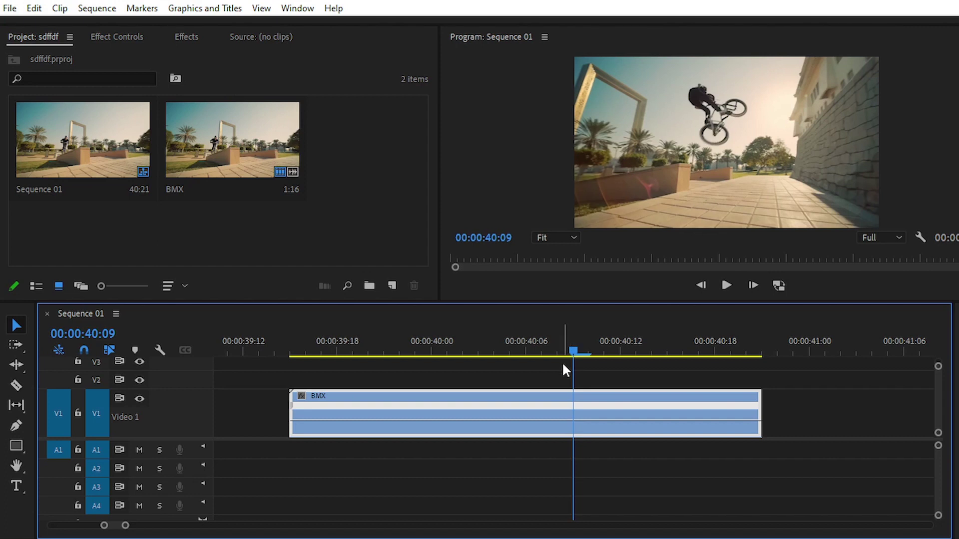
- Add two speed keyframes to the BMX clip with the Pen tool, at 00:00:40:09 and about 00:00:40:12
click(16, 425)
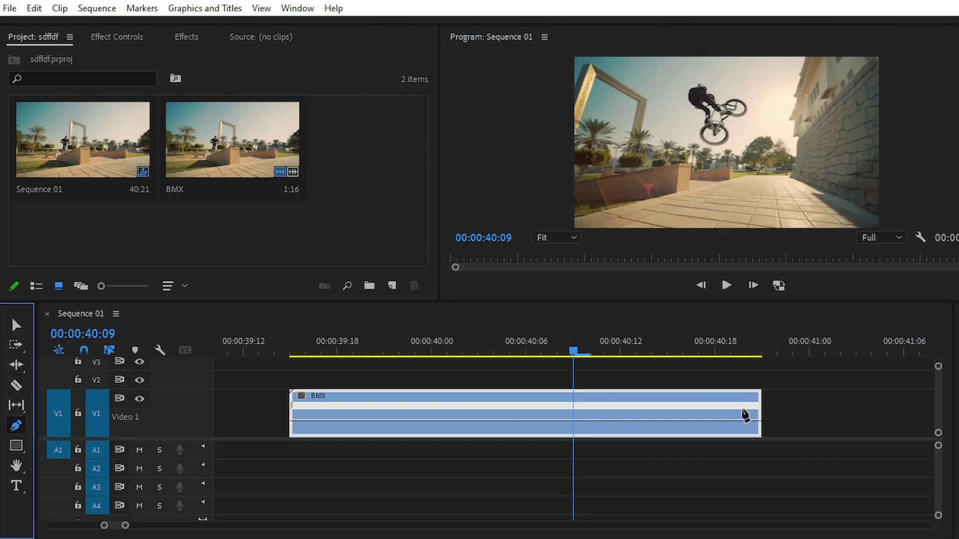
click(574, 425)
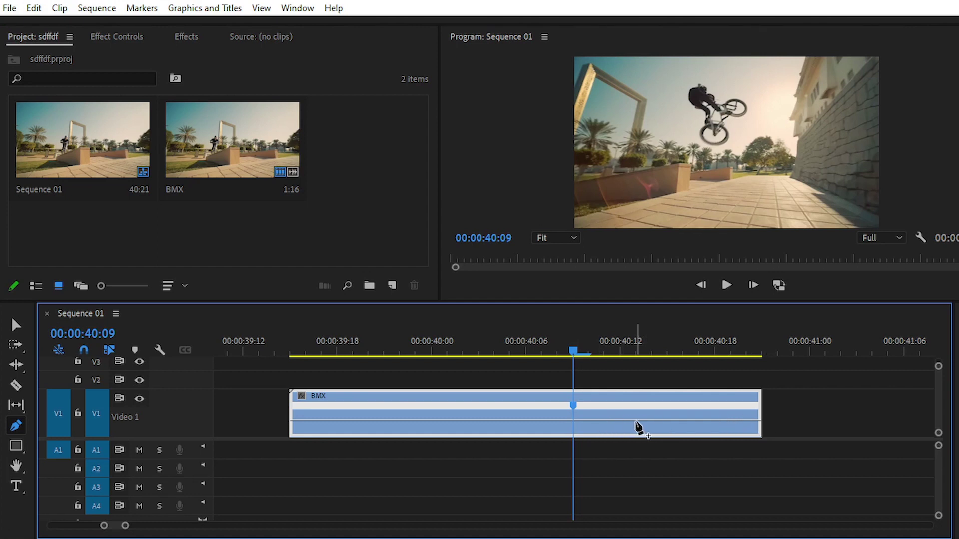
click(16, 326)
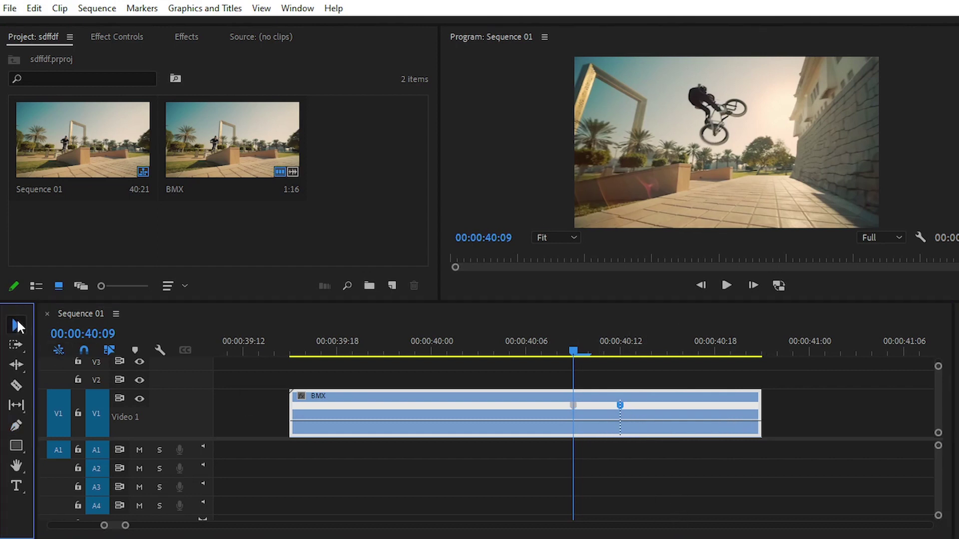
- Slow down the section of the BMX clip between the two speed keyframes
scroll(583, 436, up, 2)
mouse_move(570, 352)
mouse_down()
mouse_move(612, 350)
mouse_move(572, 353)
mouse_up()
drag(582, 426, 582, 435)
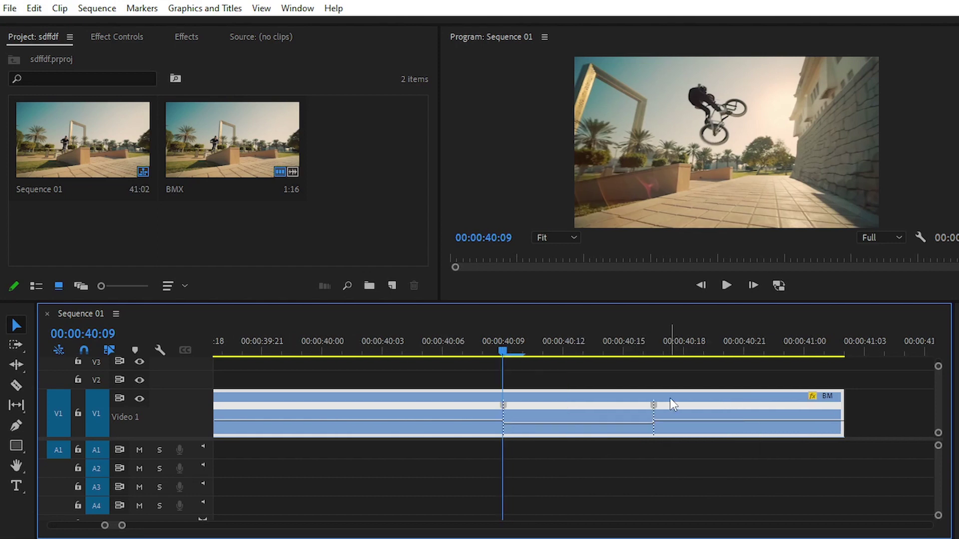
- Split both speed keyframes to create gradual ramps into and out of the BMX clip's slow section
click(654, 405)
drag(507, 406, 546, 420)
scroll(526, 431, up, 1)
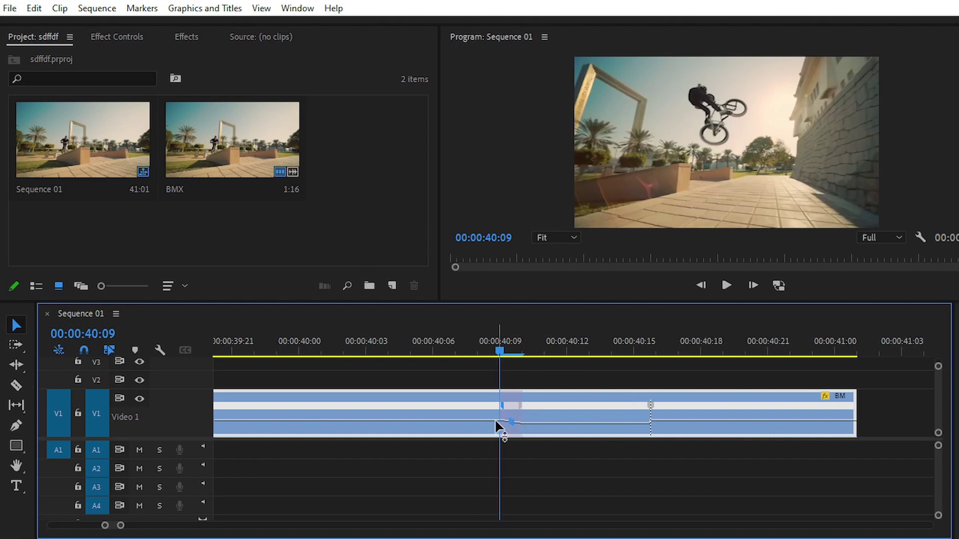
drag(514, 407, 542, 406)
drag(636, 405, 833, 414)
drag(628, 408, 613, 409)
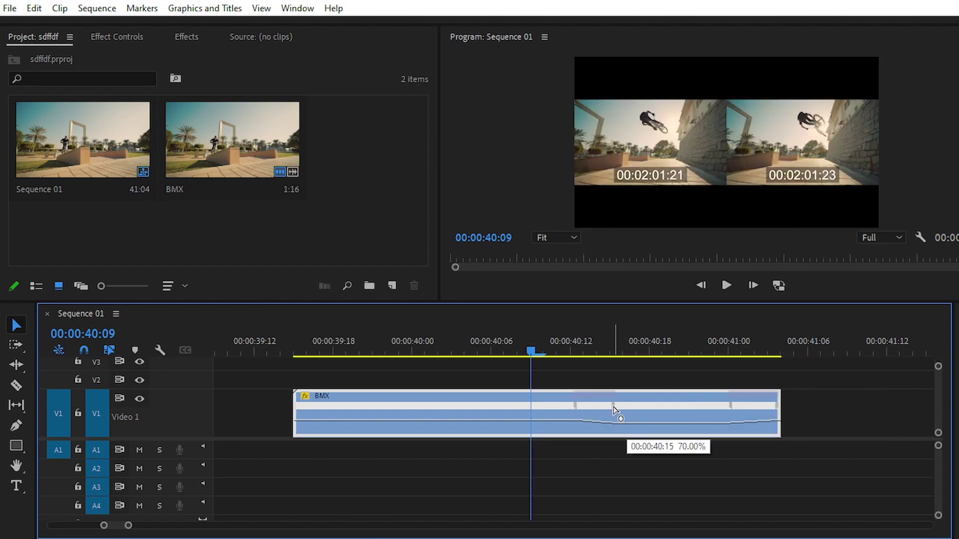
drag(732, 404, 728, 406)
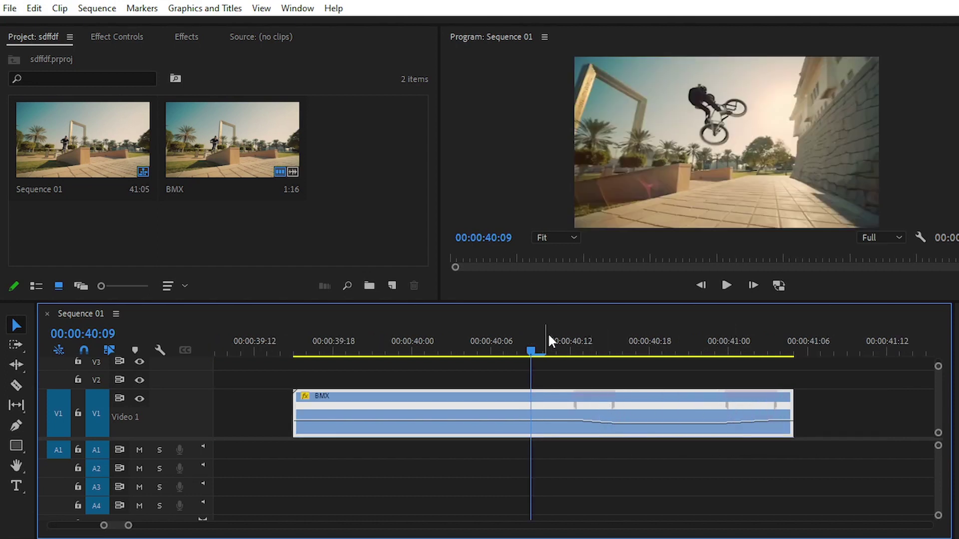
- Play back the BMX clip from before the first ramp to review the slow-motion transition
drag(536, 347, 480, 348)
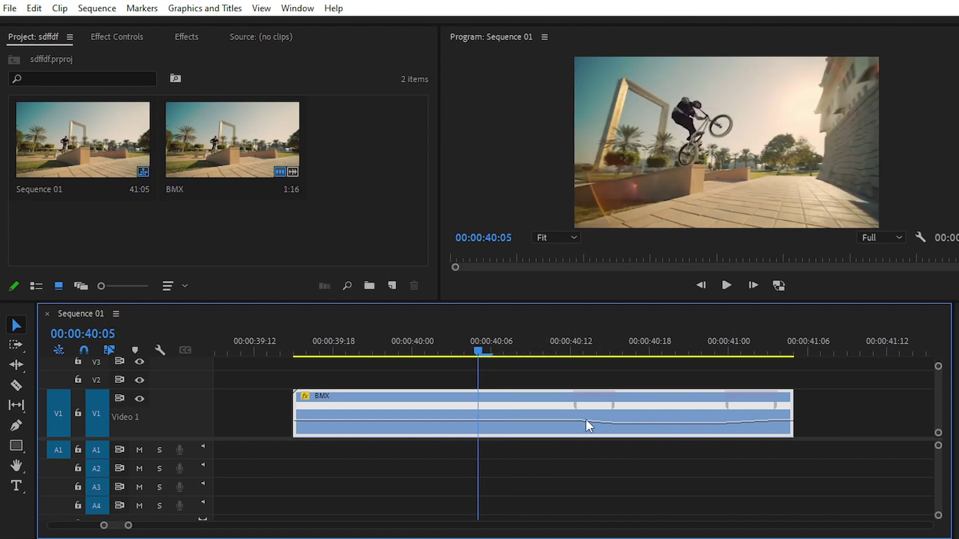
key(space)
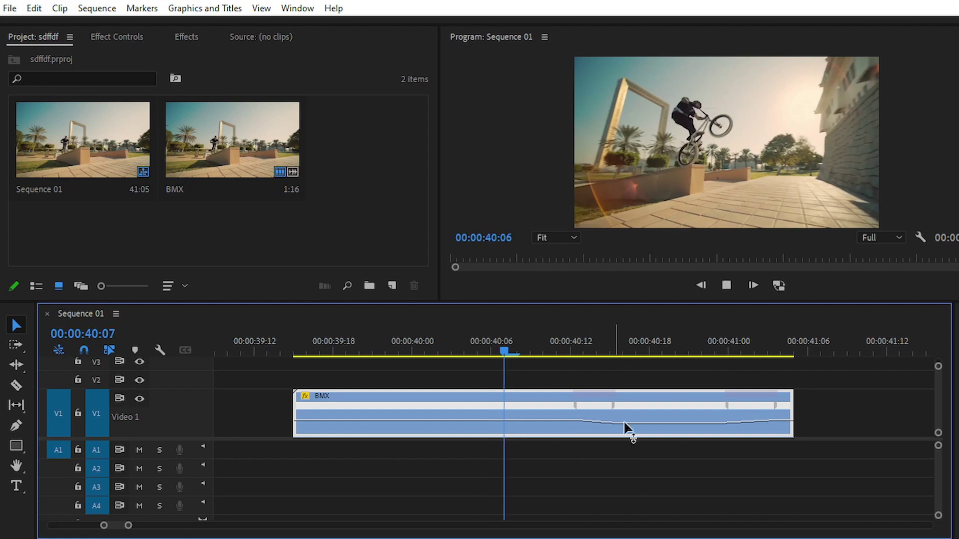
key(space)
click(421, 348)
key(space)
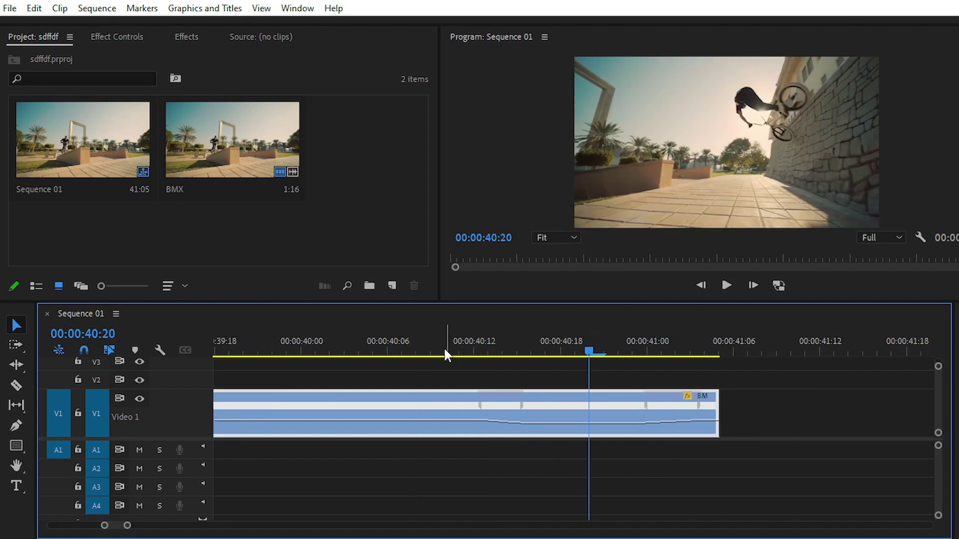
- Move the first speed ramp earlier, to run from about 00:00:40:10 to 00:00:40:12, and preview it
mouse_move(373, 350)
mouse_down()
mouse_move(358, 360)
mouse_move(373, 361)
mouse_up()
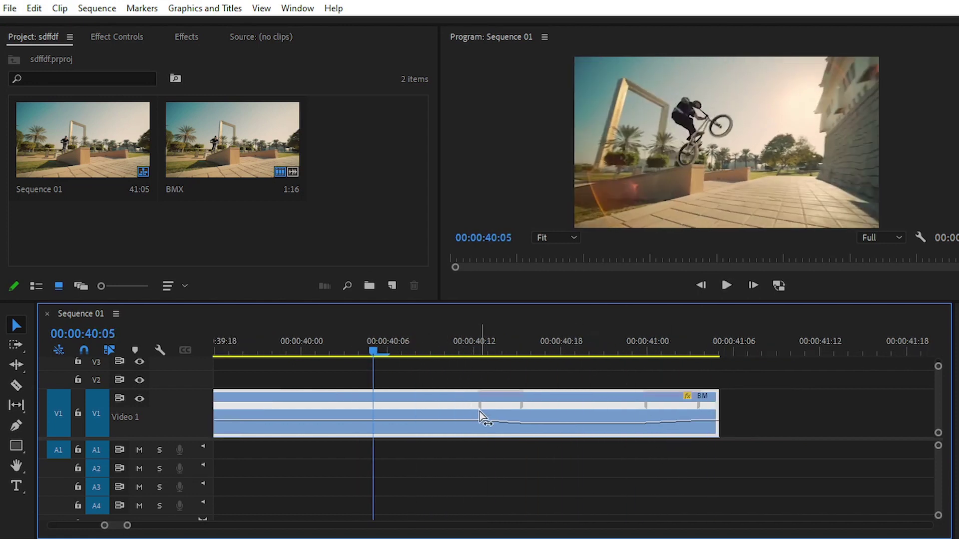
mouse_move(480, 411)
mouse_down()
mouse_move(538, 409)
mouse_move(475, 411)
mouse_up()
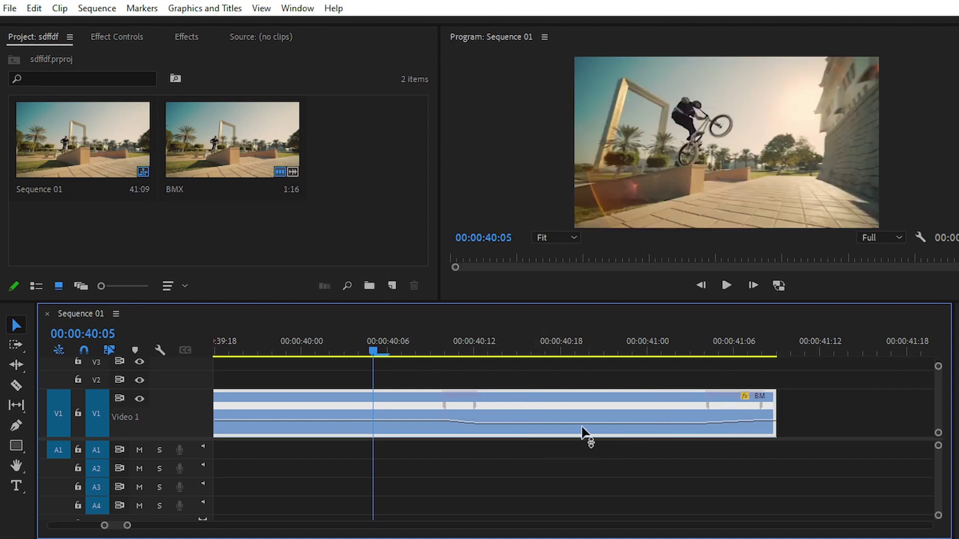
key(space)
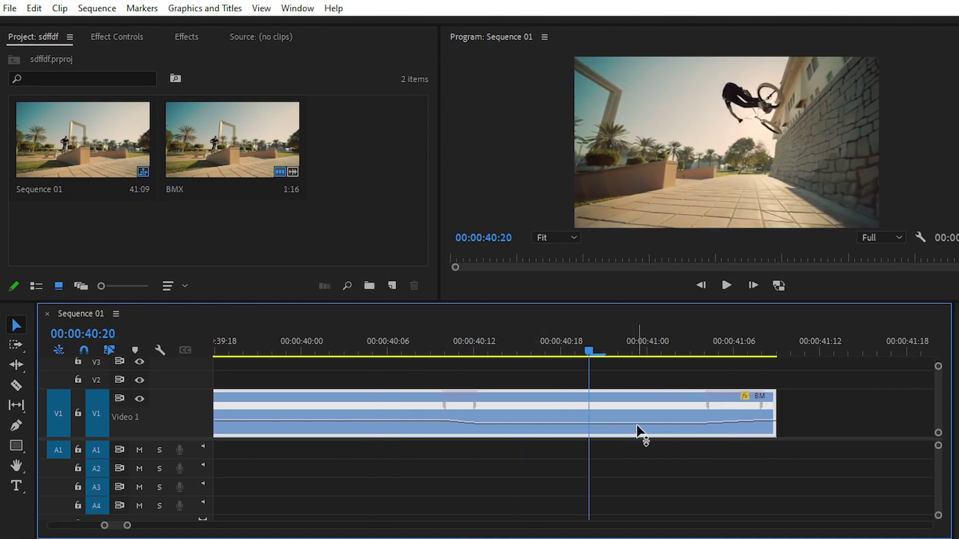
- Play back the whole speed-ramped BMX clip from its start to review the ramp timing
scroll(634, 422, down, 7)
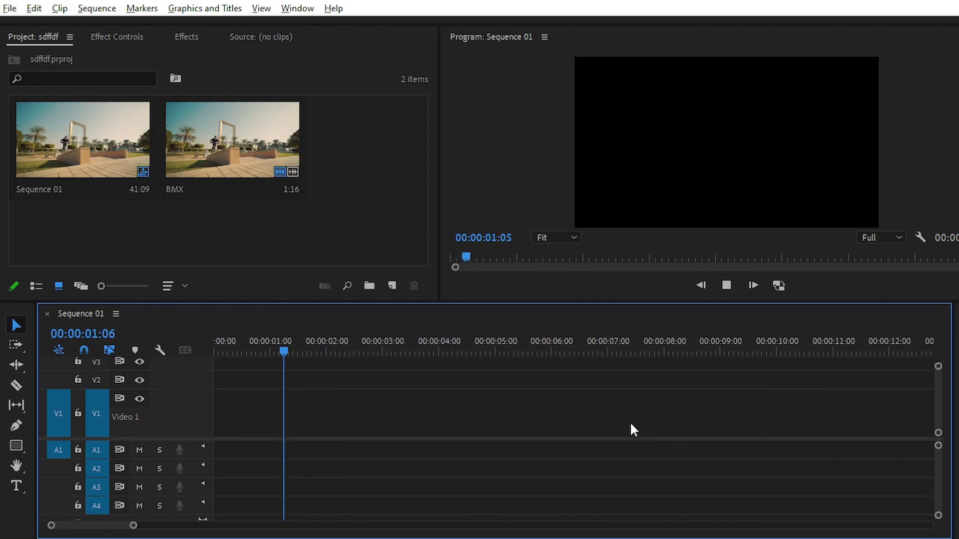
drag(535, 350, 520, 350)
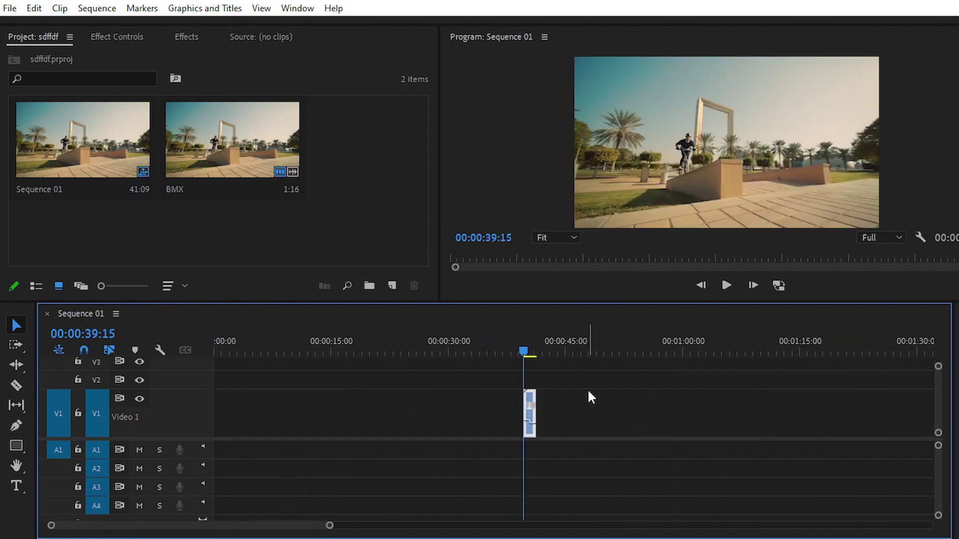
key(space)
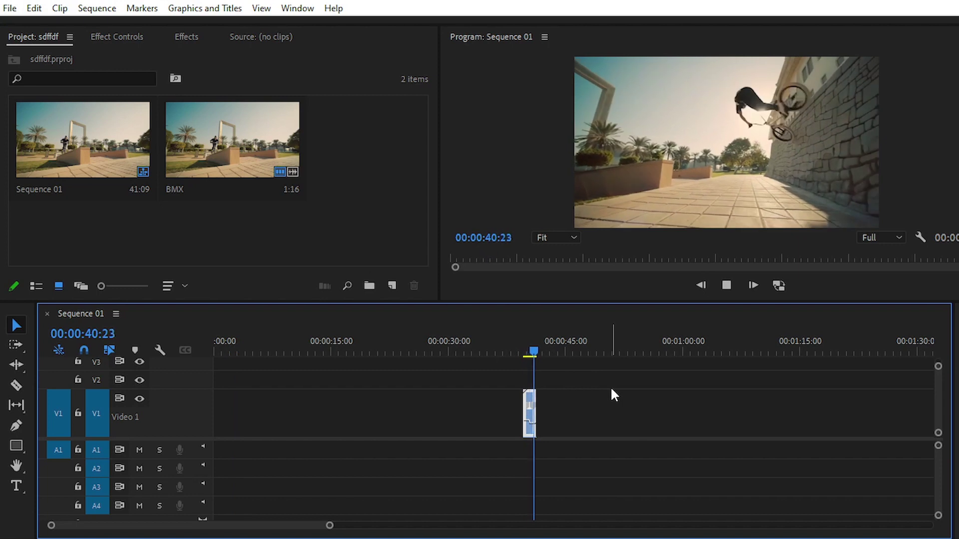
key(equal)
key(equal)
key(equal)
key(equal)
key(equal)
key(space)
key(minus)
key(minus)
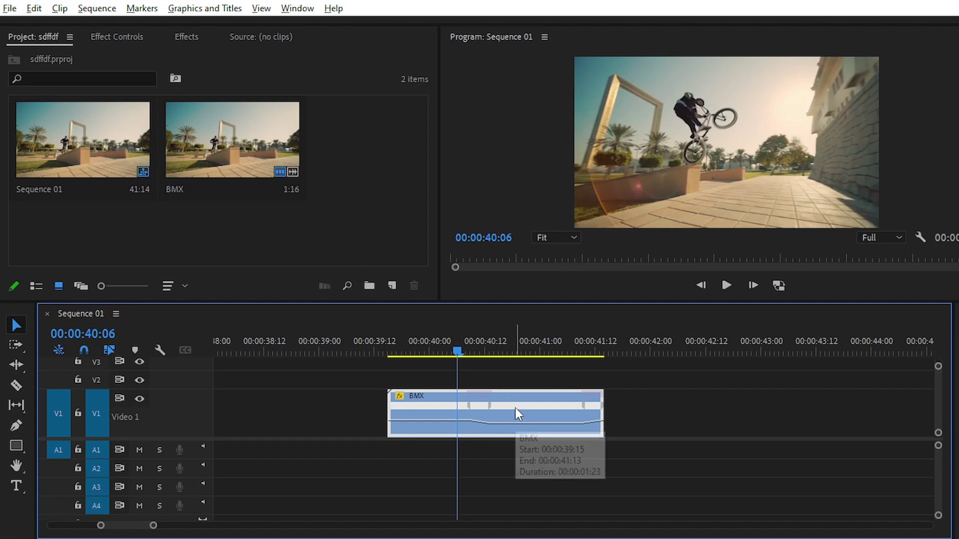
- Duplicate the speed-ramped BMX clip directly after the original and apply Reverse Speed to the copy at 100%
drag(514, 407, 731, 403)
click(636, 398)
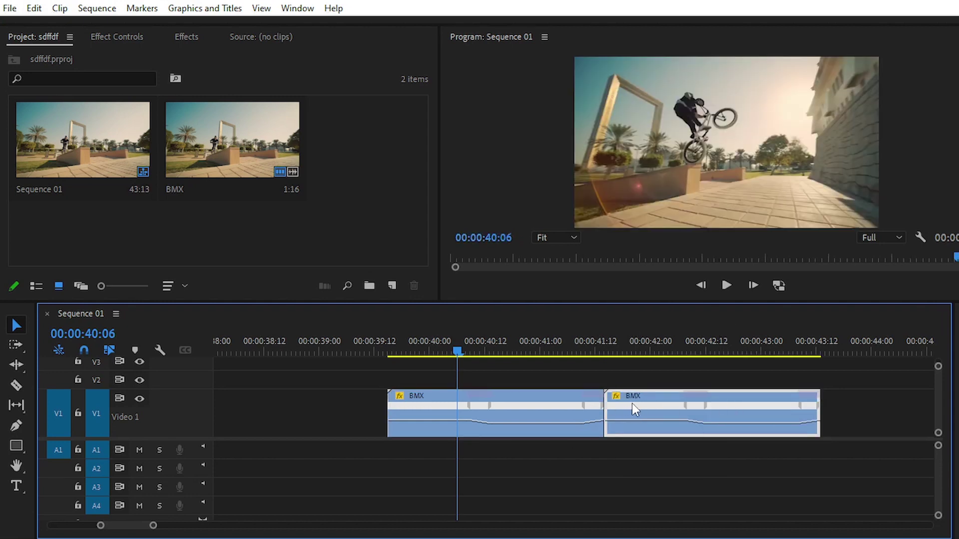
mouse_move(637, 402)
key(ctrl+r)
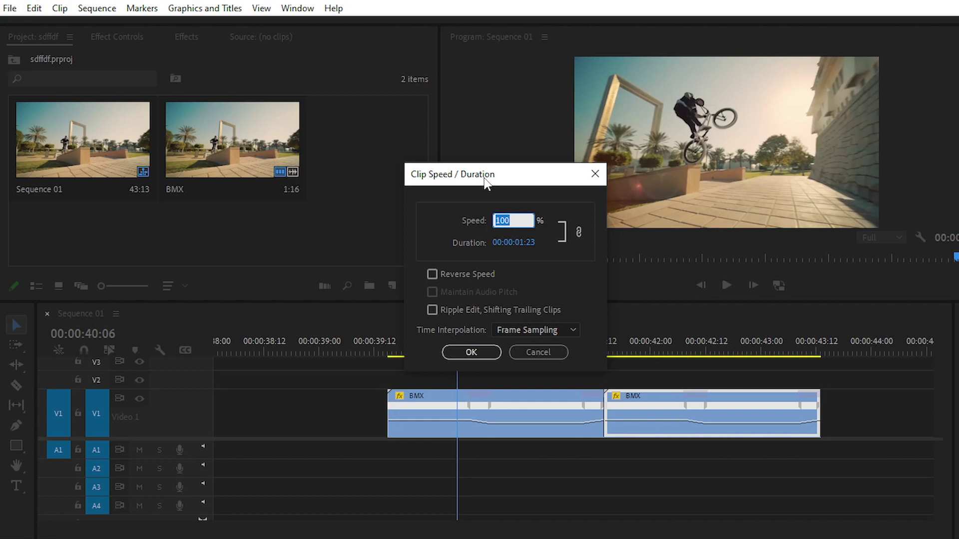
click(459, 245)
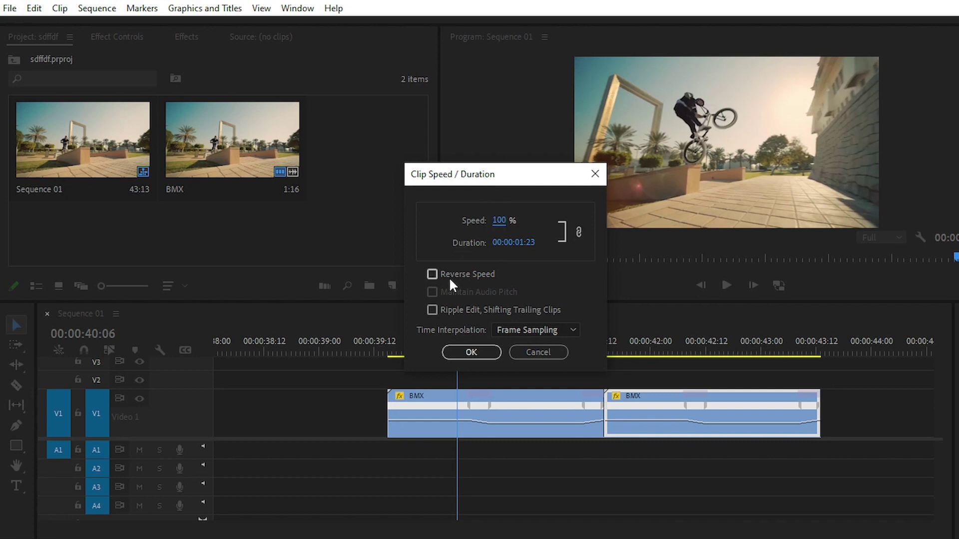
click(432, 274)
click(470, 355)
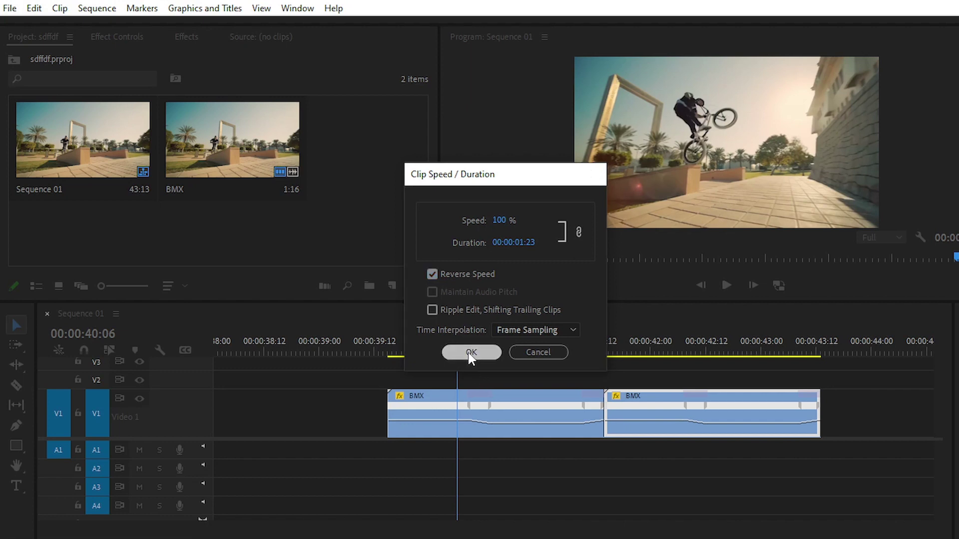
- Play both BMX clips from the start and examine the transition from forward to reversed motion
click(394, 348)
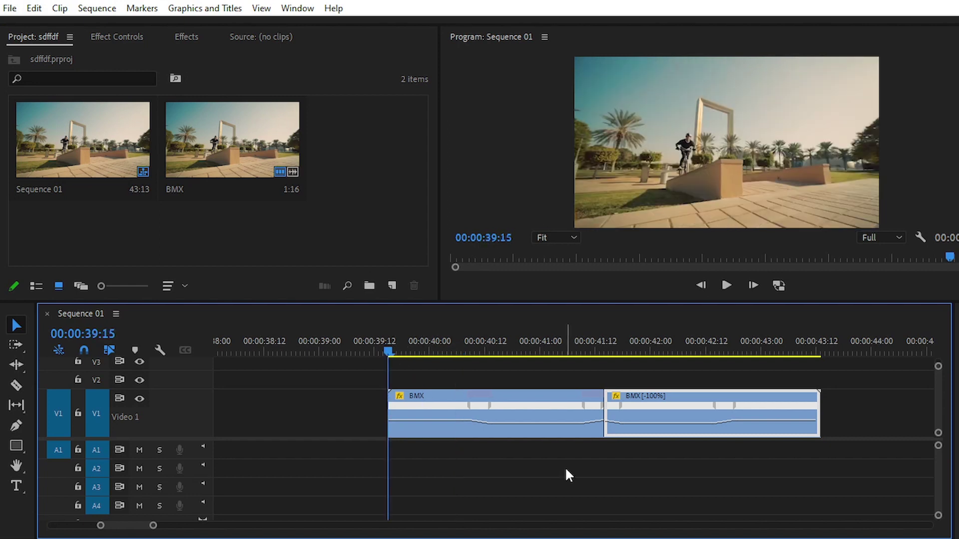
key(space)
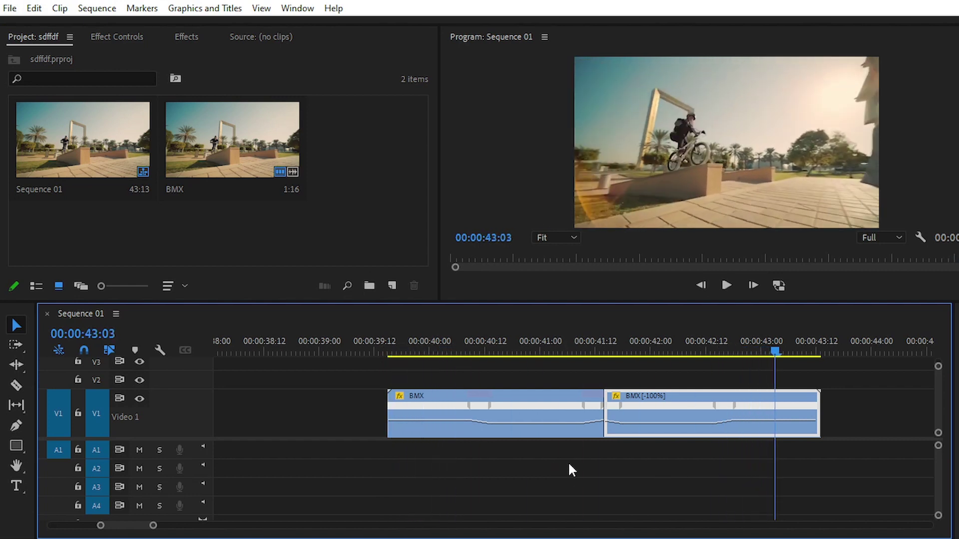
click(581, 348)
scroll(592, 394, up, 3)
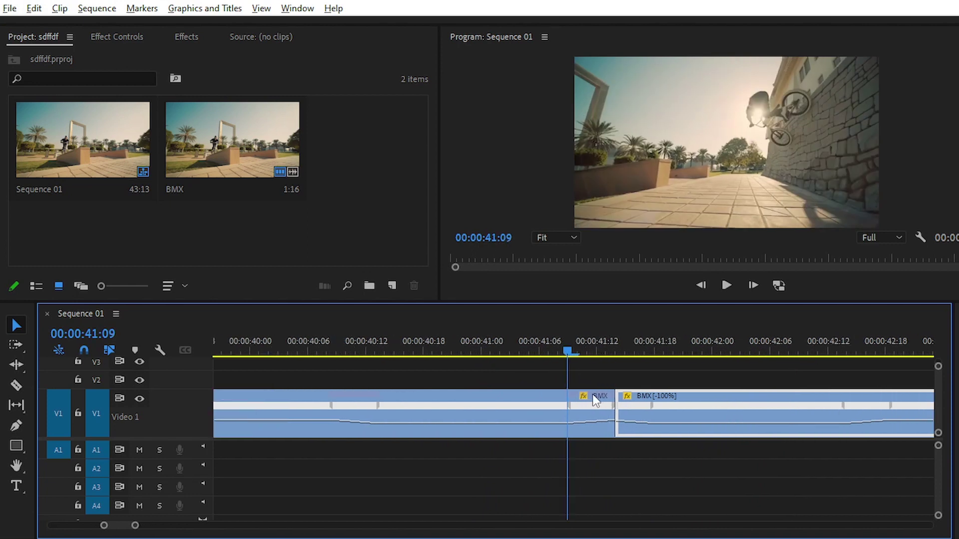
- Lengthen the closing speed ramp of the first BMX clip by starting it earlier, at about 00:00:40:23
drag(555, 406, 516, 408)
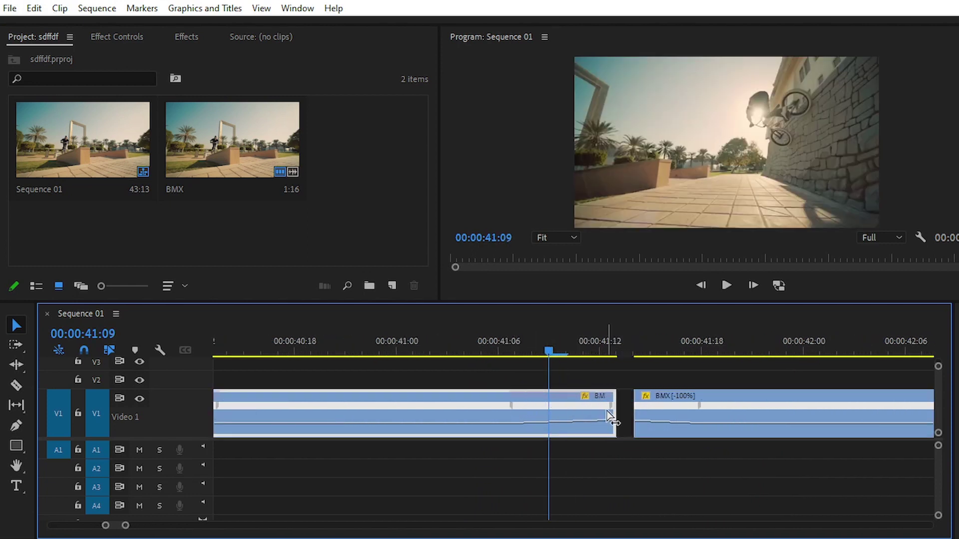
drag(621, 409, 629, 410)
key(minus)
key(minus)
key(j)
key(l)
key(j)
key(k)
drag(510, 405, 473, 407)
key(l)
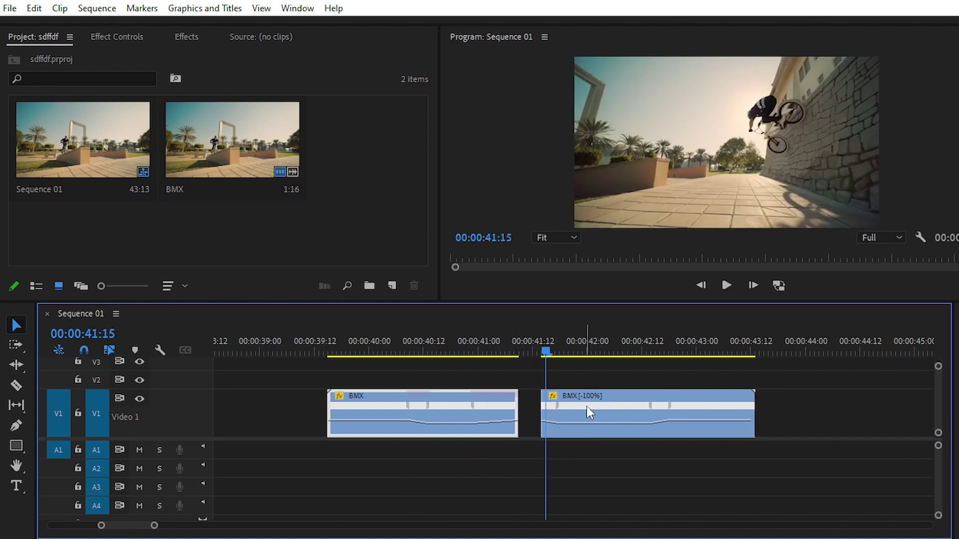
- Replace the reversed copy with a new duplicate of the adjusted BMX clip and apply Reverse Speed to it
click(582, 407)
key(j)
key(Delete)
key(k)
alt+drag(377, 398, 577, 402)
key(ctrl+r)
click(431, 274)
click(472, 352)
- Play back the forward and reversed BMX clips to review the adjusted ramp
key(space)
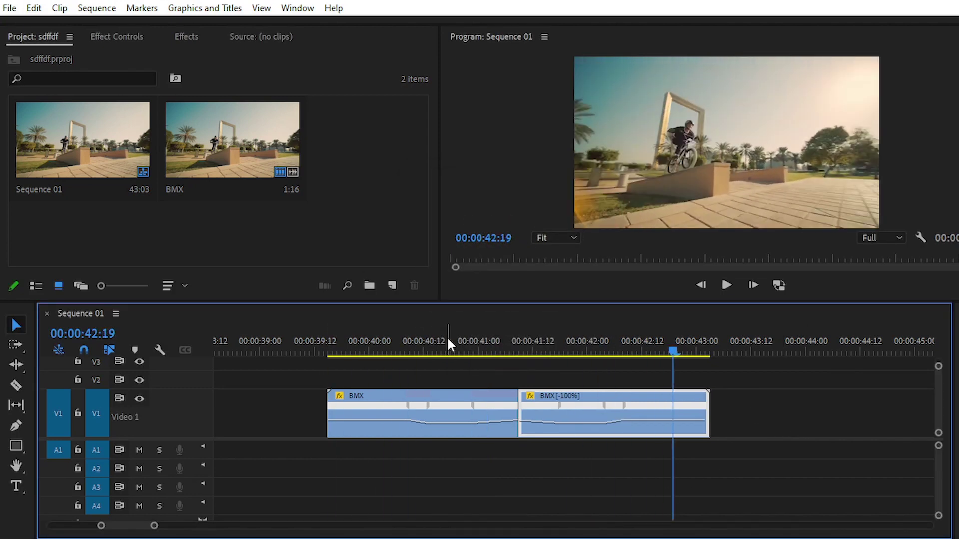
key(Up)
key(Up)
key(space)
key(space)
- Shorten the first BMX clip's closing ramp to start at about 00:00:41:03 and replace the reversed copy with a fresh duplicate
drag(474, 404, 495, 406)
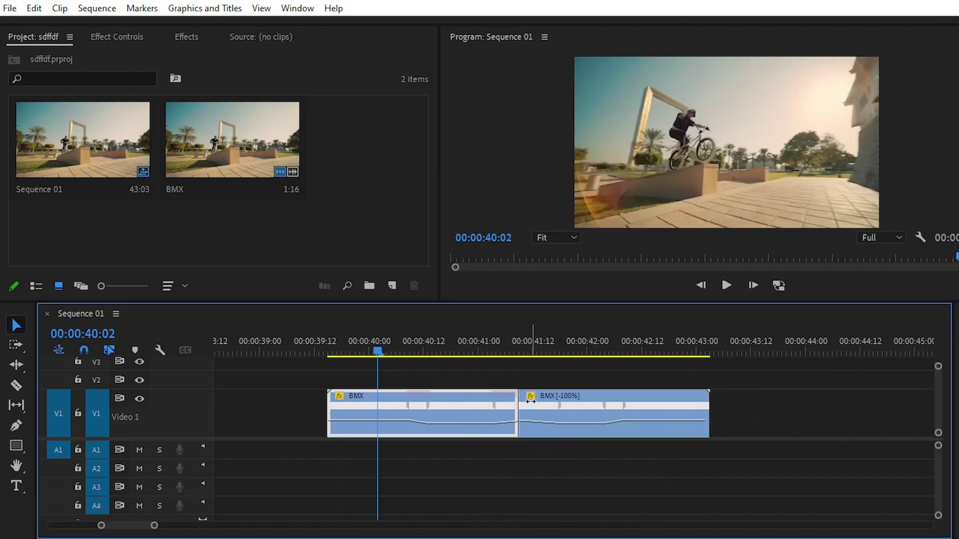
drag(559, 406, 537, 408)
key(Delete)
key(ctrl+z)
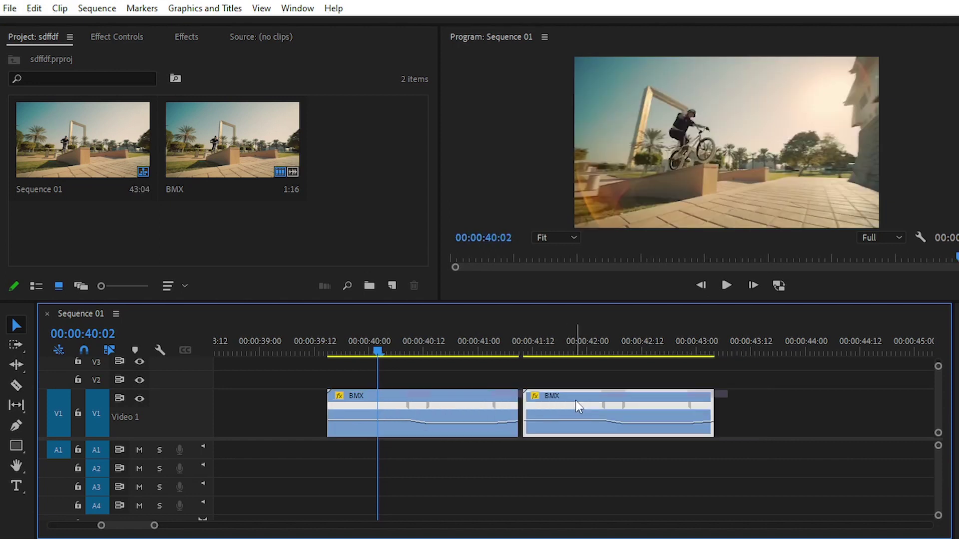